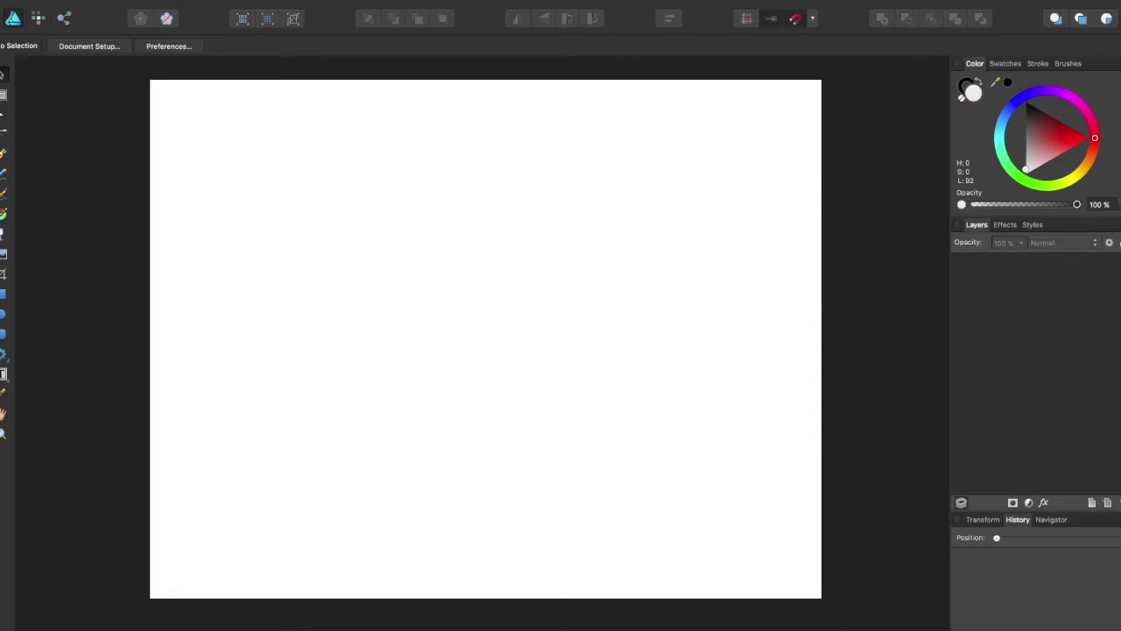
- Show the page grid, open the Grid and Axis Manager, move it aside, and open the grid-line colour picker
{"action": "left_click", "coordinate": [289, 0]}
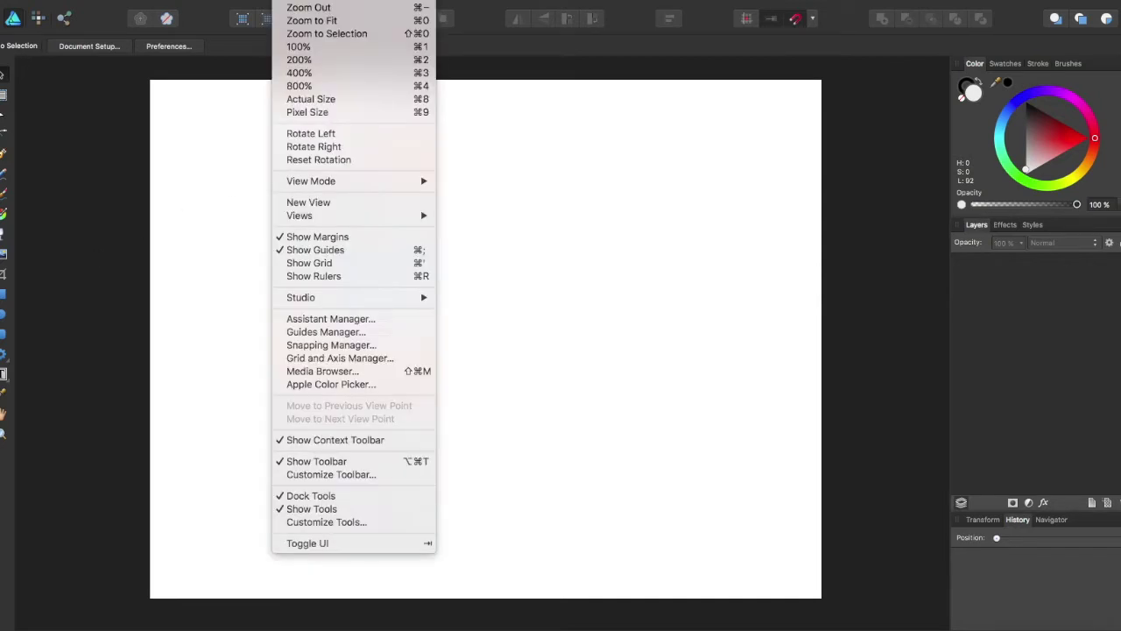
{"action": "left_click", "coordinate": [315, 262]}
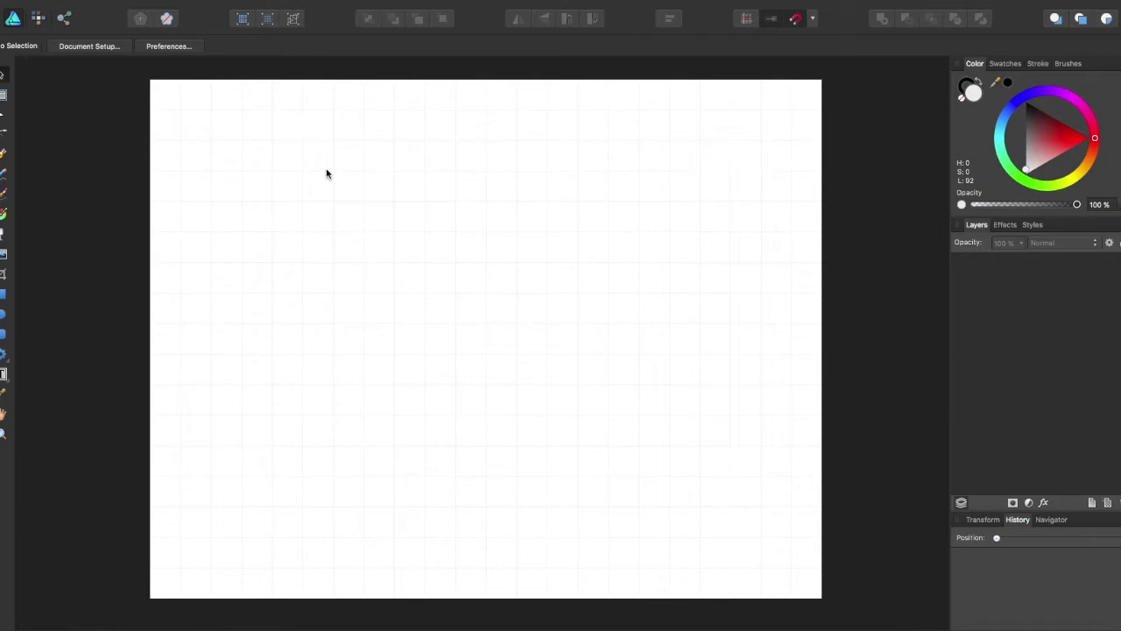
{"action": "left_click", "coordinate": [297, 0]}
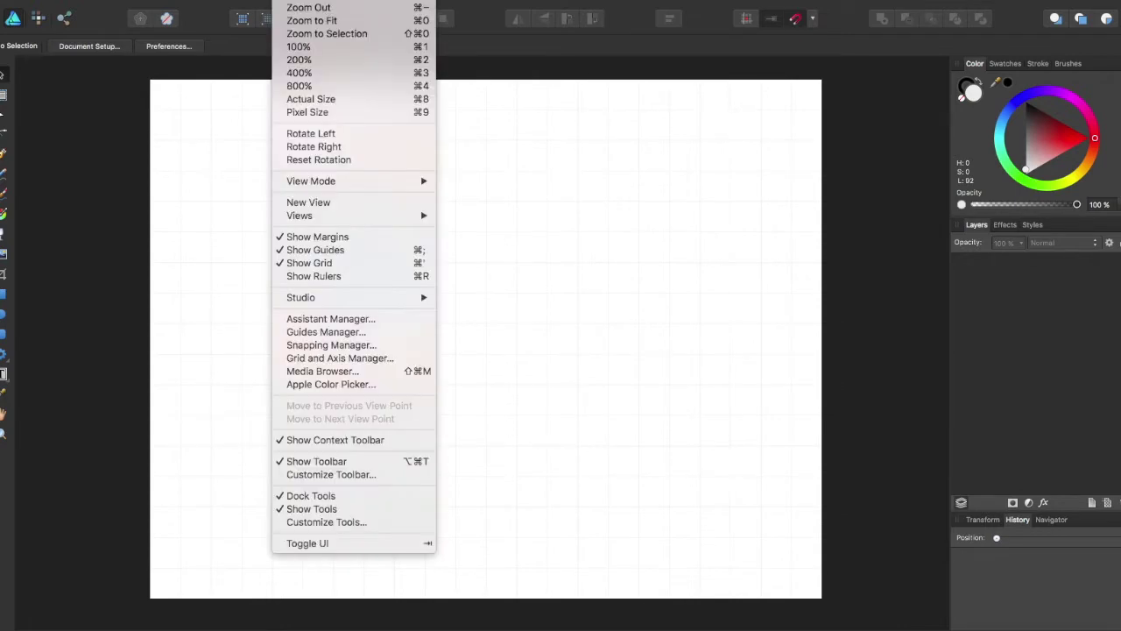
{"action": "left_click", "coordinate": [376, 358]}
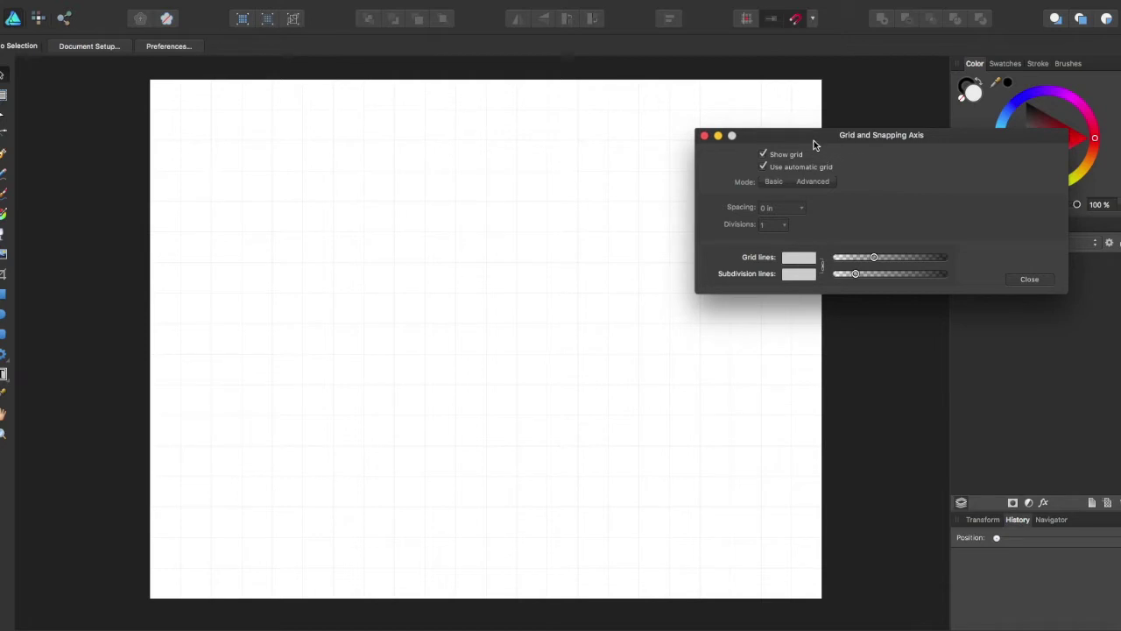
{"action": "left_click_drag", "start_coordinate": [814, 140], "coordinate": [829, 128]}
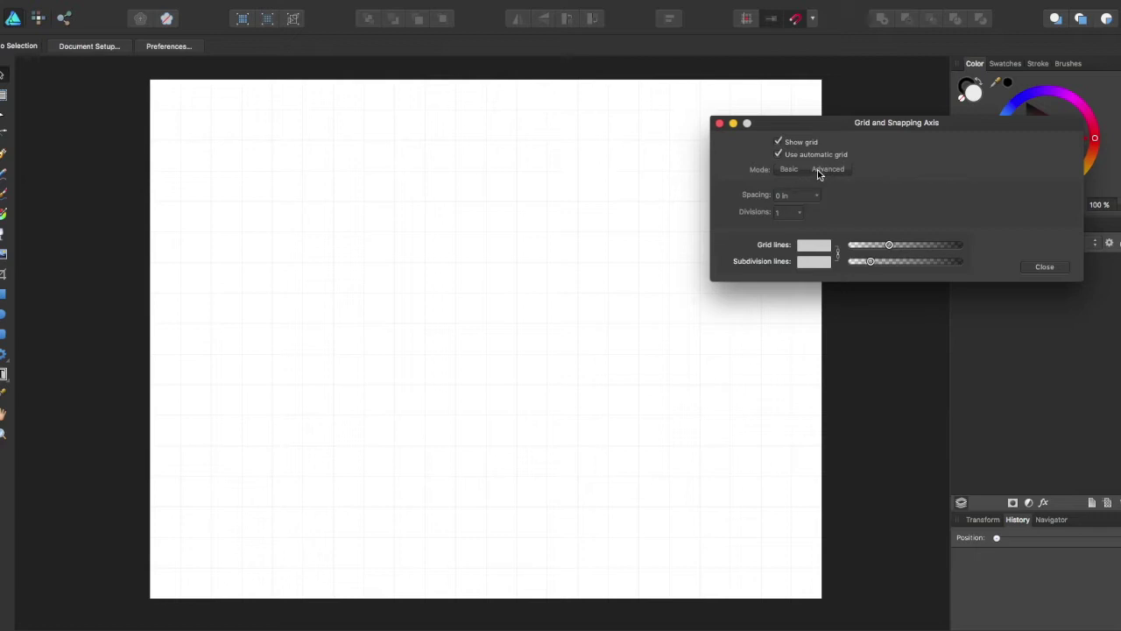
{"action": "left_click", "coordinate": [817, 250]}
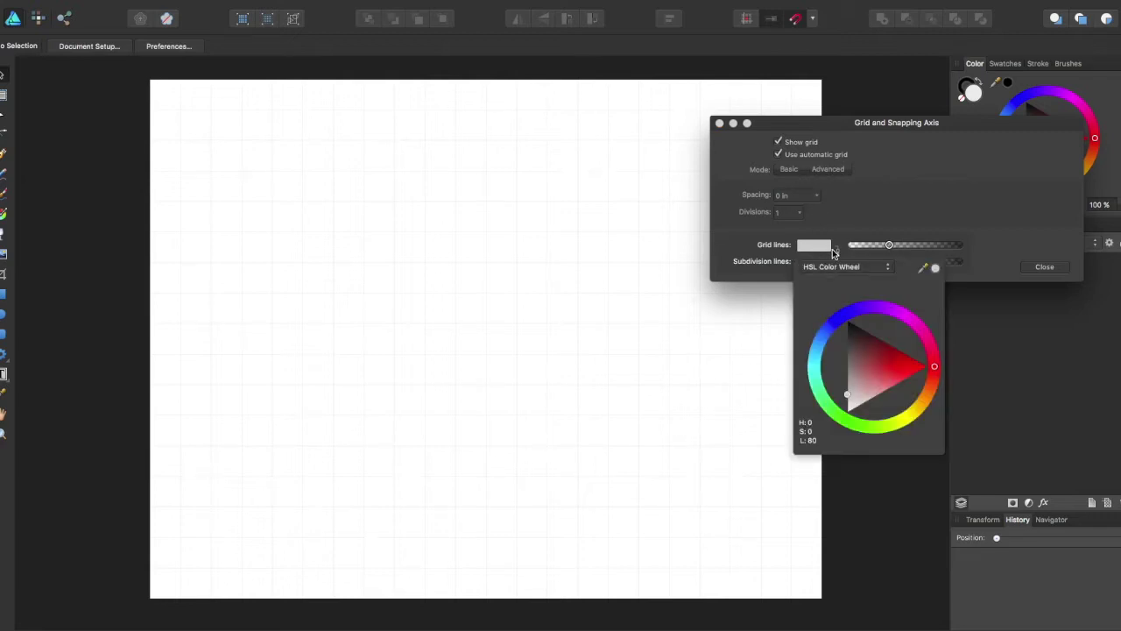
- Colour the main grid lines opaque blue and the subdivisions opaque lime green, then uncheck automatic grid
{"action": "left_click_drag", "start_coordinate": [848, 317], "coordinate": [840, 316]}
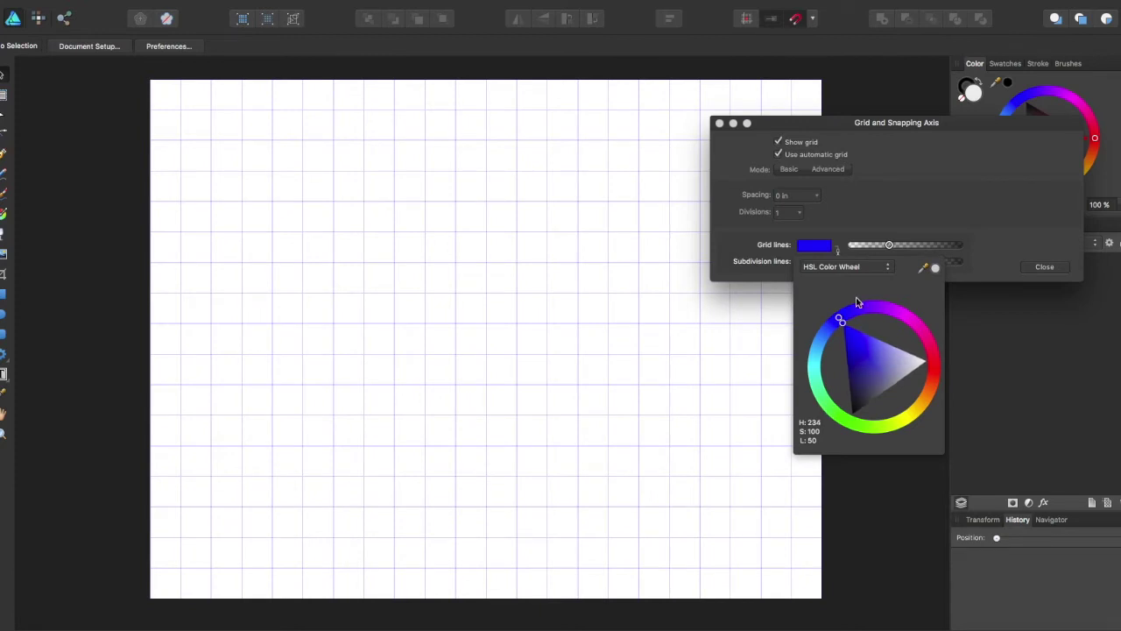
{"action": "left_click_drag", "start_coordinate": [892, 248], "coordinate": [968, 250]}
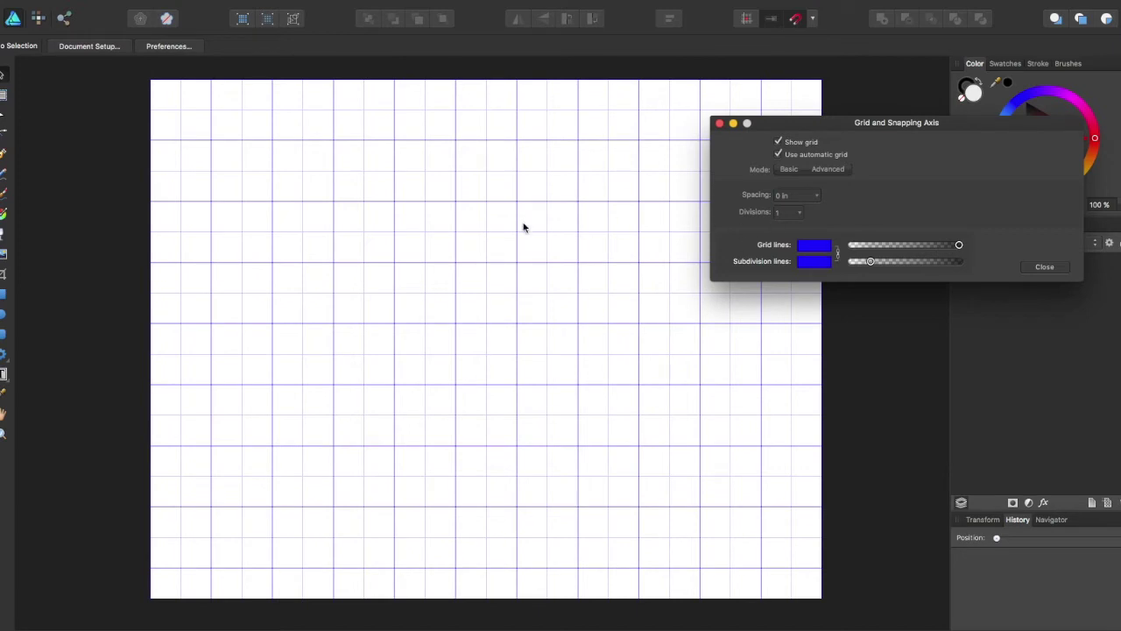
{"action": "left_click", "coordinate": [812, 260]}
{"action": "mouse_move", "coordinate": [838, 319]}
{"action": "left_mouse_down"}
{"action": "mouse_move", "coordinate": [816, 353]}
{"action": "mouse_move", "coordinate": [871, 315]}
{"action": "mouse_move", "coordinate": [923, 325]}
{"action": "mouse_move", "coordinate": [807, 368]}
{"action": "mouse_move", "coordinate": [816, 354]}
{"action": "mouse_move", "coordinate": [920, 335]}
{"action": "mouse_move", "coordinate": [936, 375]}
{"action": "mouse_move", "coordinate": [924, 345]}
{"action": "mouse_move", "coordinate": [868, 308]}
{"action": "mouse_move", "coordinate": [844, 318]}
{"action": "left_mouse_up"}
{"action": "left_click", "coordinate": [823, 264]}
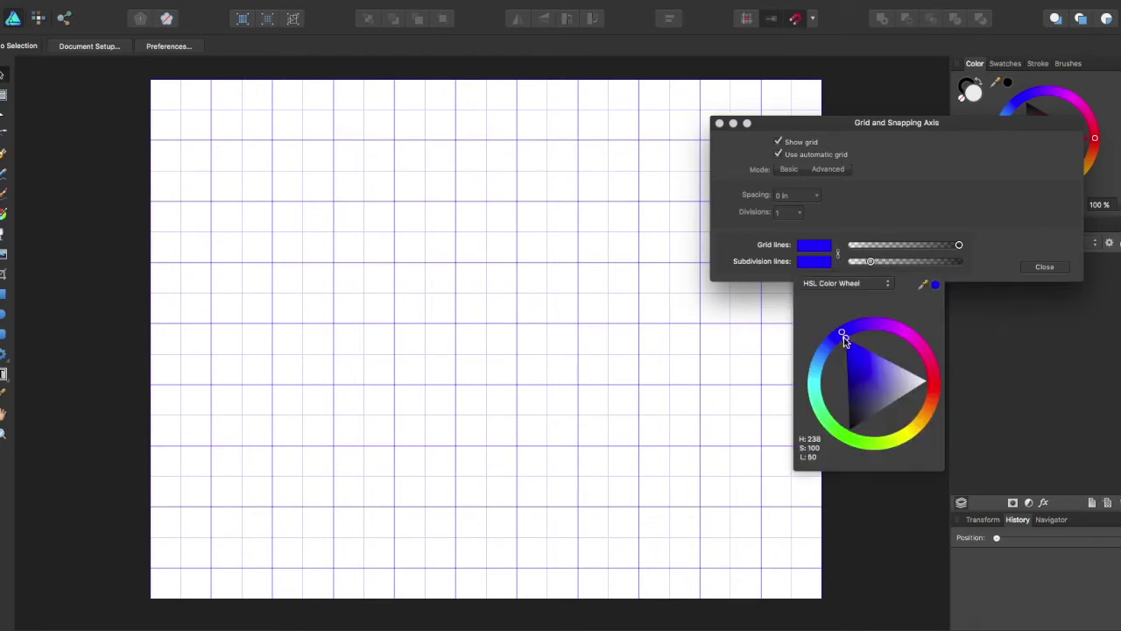
{"action": "left_click_drag", "start_coordinate": [843, 336], "coordinate": [839, 447]}
{"action": "left_click_drag", "start_coordinate": [869, 261], "coordinate": [970, 267]}
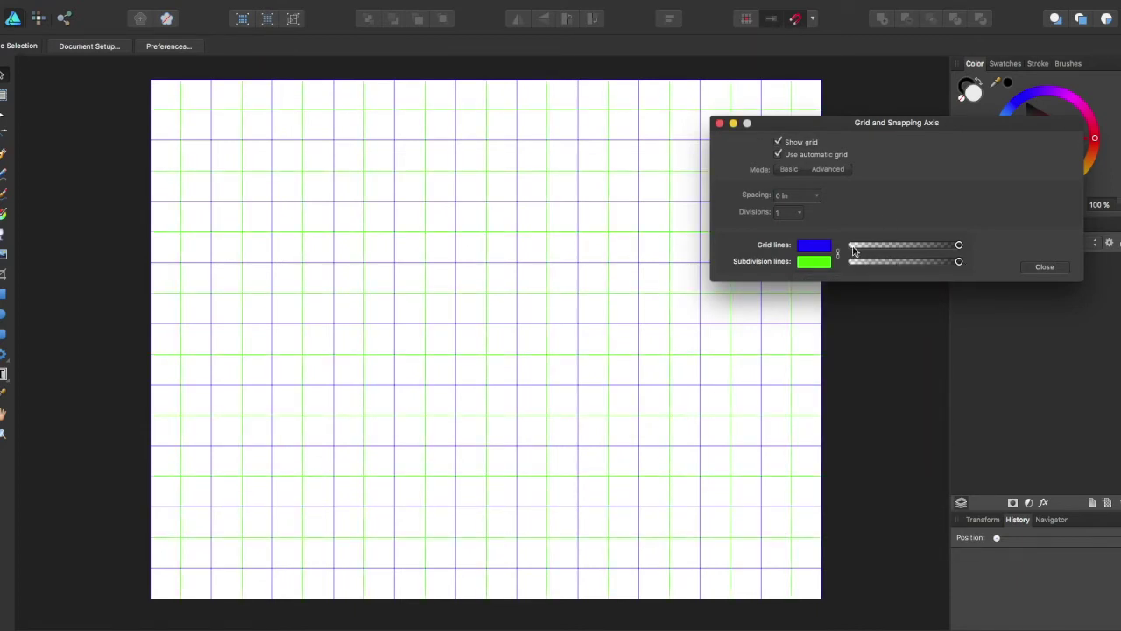
{"action": "left_click", "coordinate": [779, 155]}
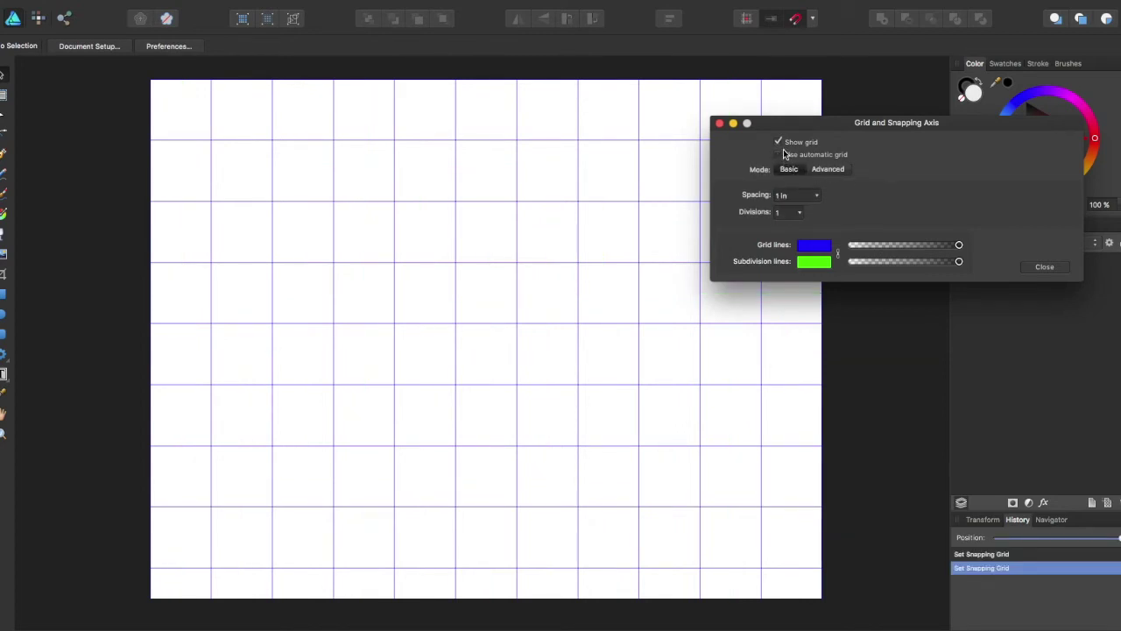
- Show the advanced grid settings, keep intermediate angles, and preview the Horizontal triangular grid
{"action": "left_click", "coordinate": [834, 170]}
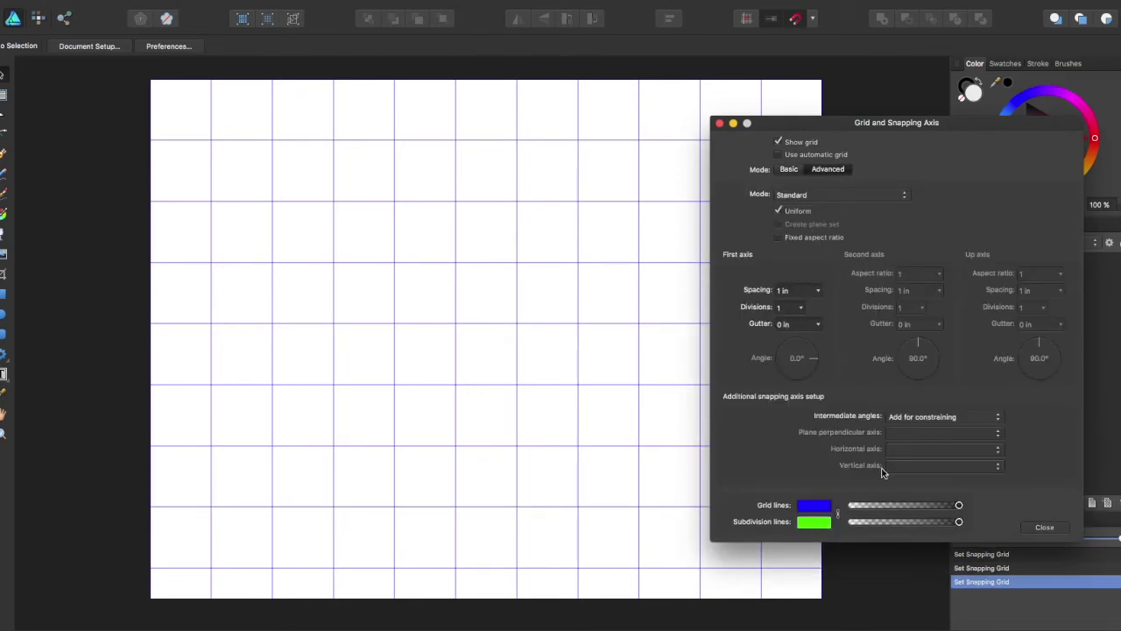
{"action": "left_click", "coordinate": [924, 417]}
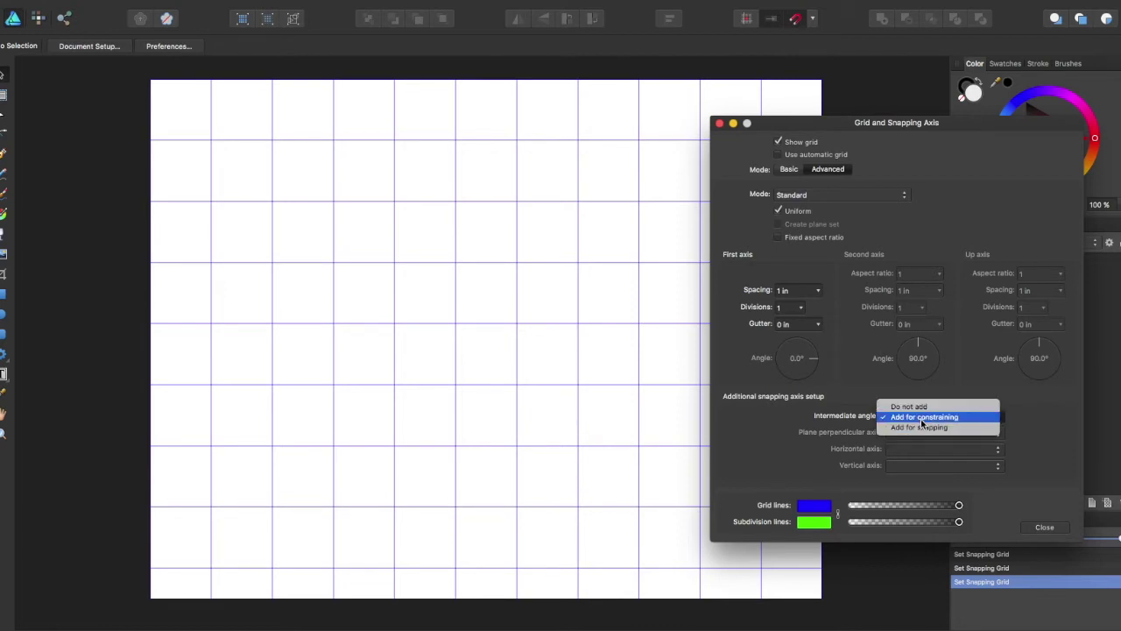
{"action": "left_click", "coordinate": [921, 418]}
{"action": "left_click", "coordinate": [799, 196]}
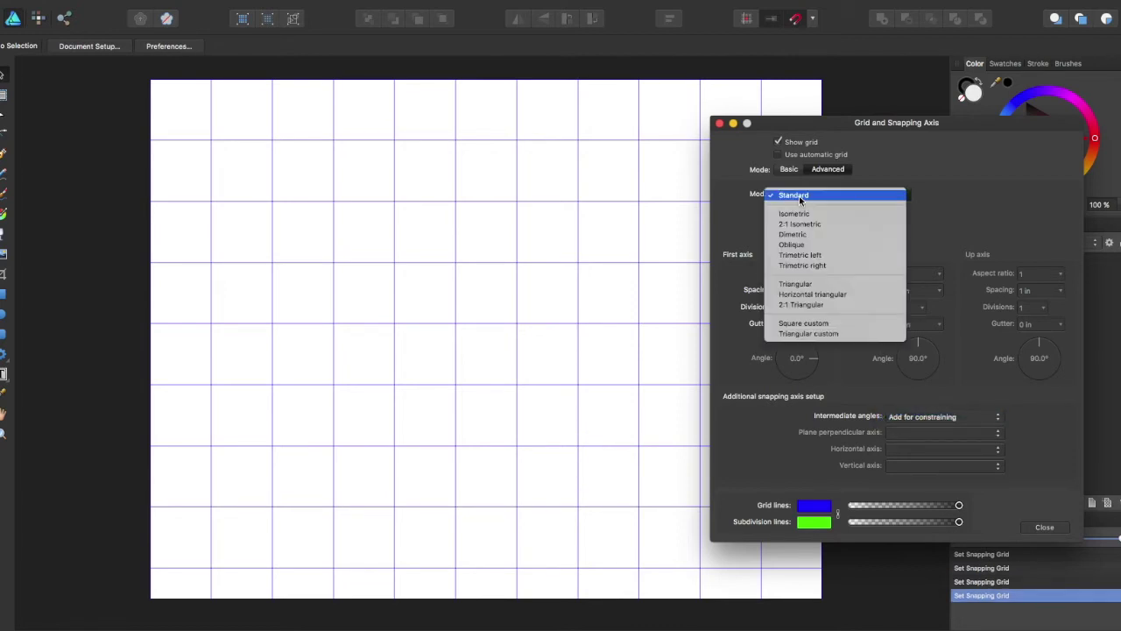
{"action": "left_click", "coordinate": [814, 294]}
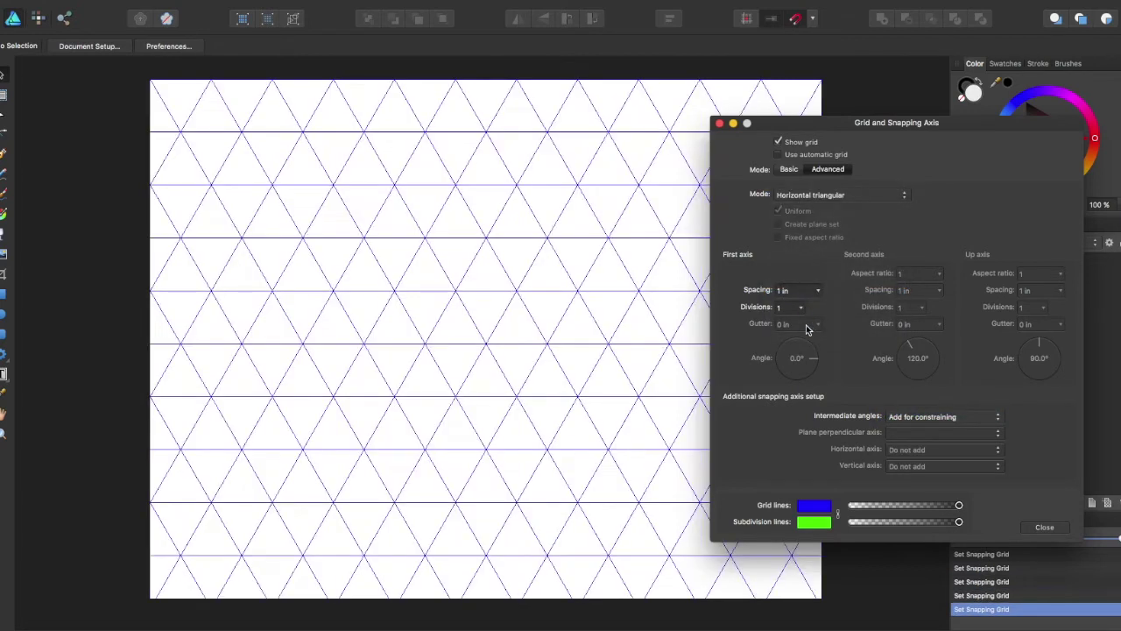
- Preview the Oblique, 2:1 Isometric and Isometric grid modes
{"action": "left_click", "coordinate": [782, 197]}
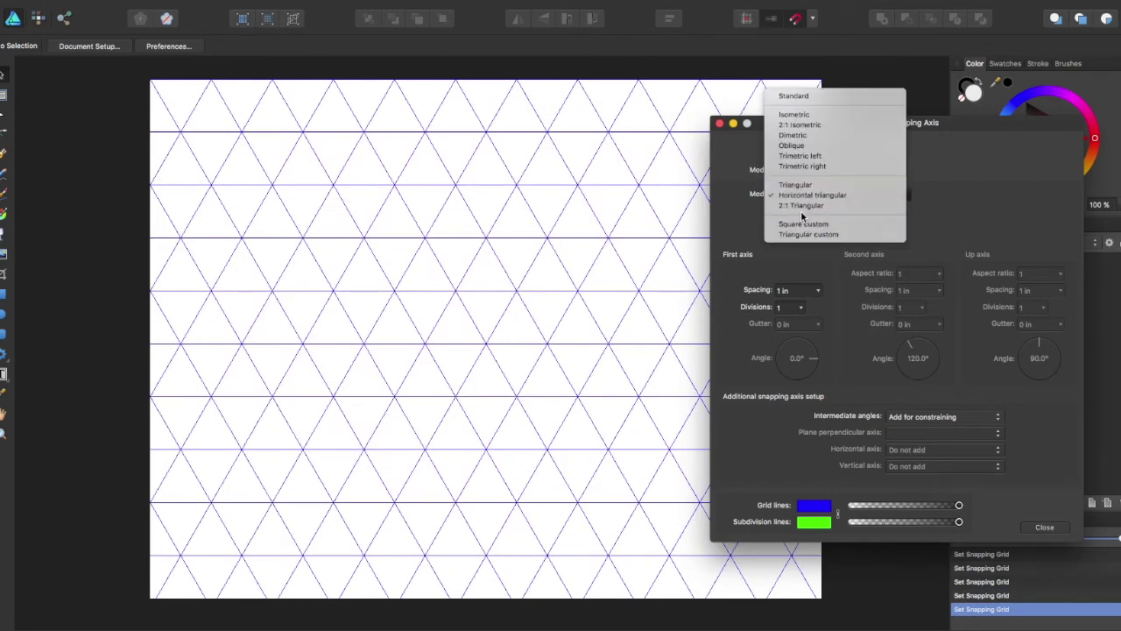
{"action": "left_click", "coordinate": [793, 145]}
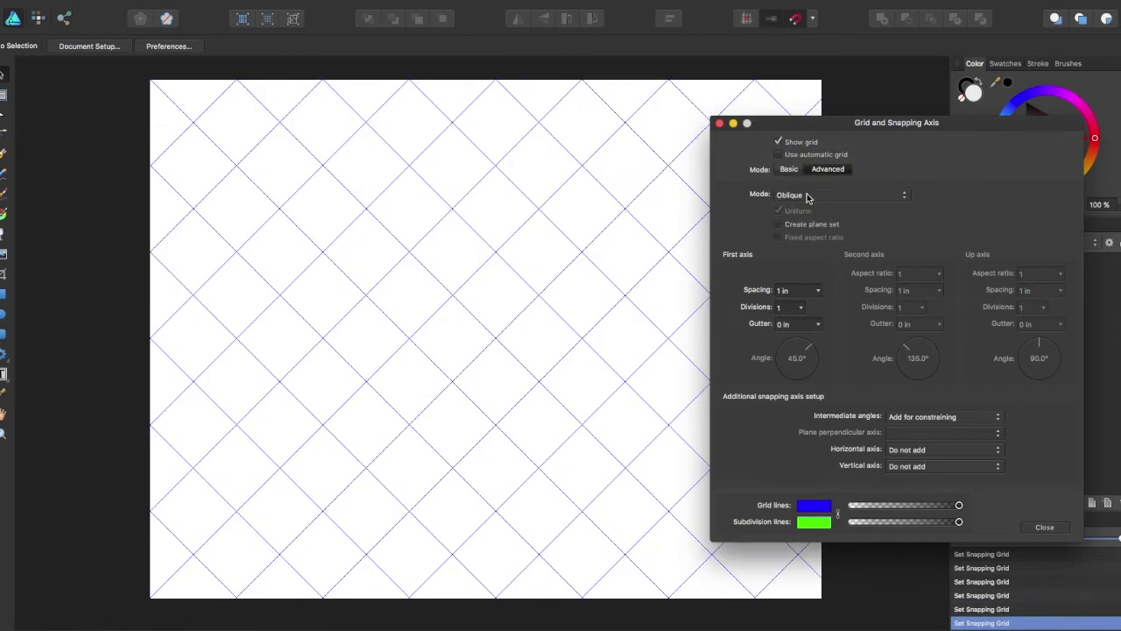
{"action": "left_click", "coordinate": [806, 193]}
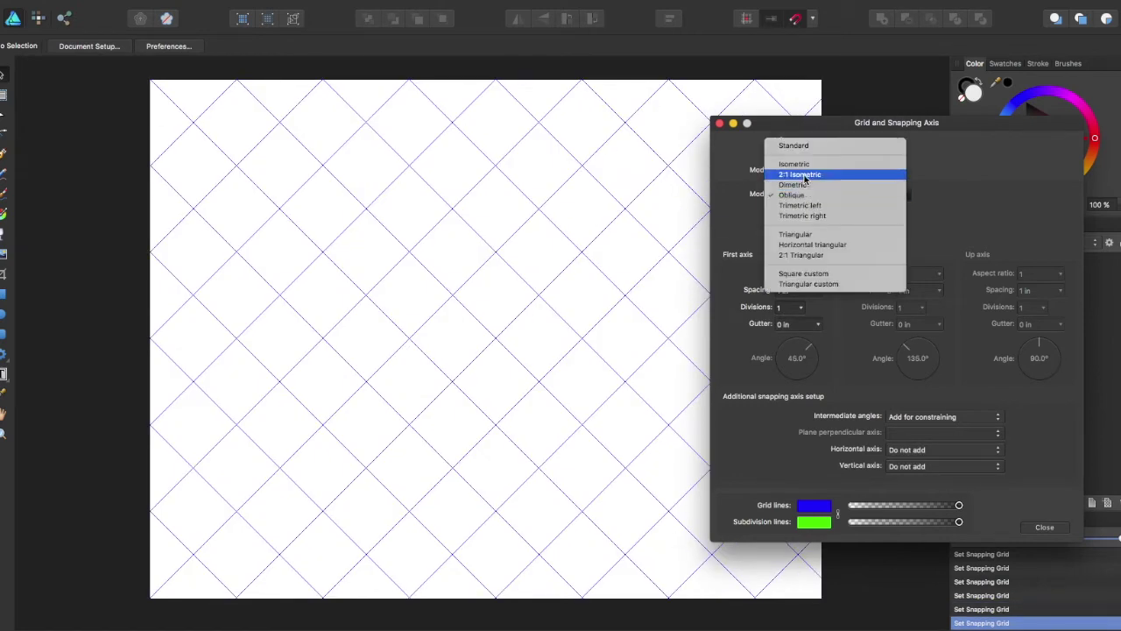
{"action": "left_click", "coordinate": [802, 180]}
{"action": "left_click", "coordinate": [801, 192]}
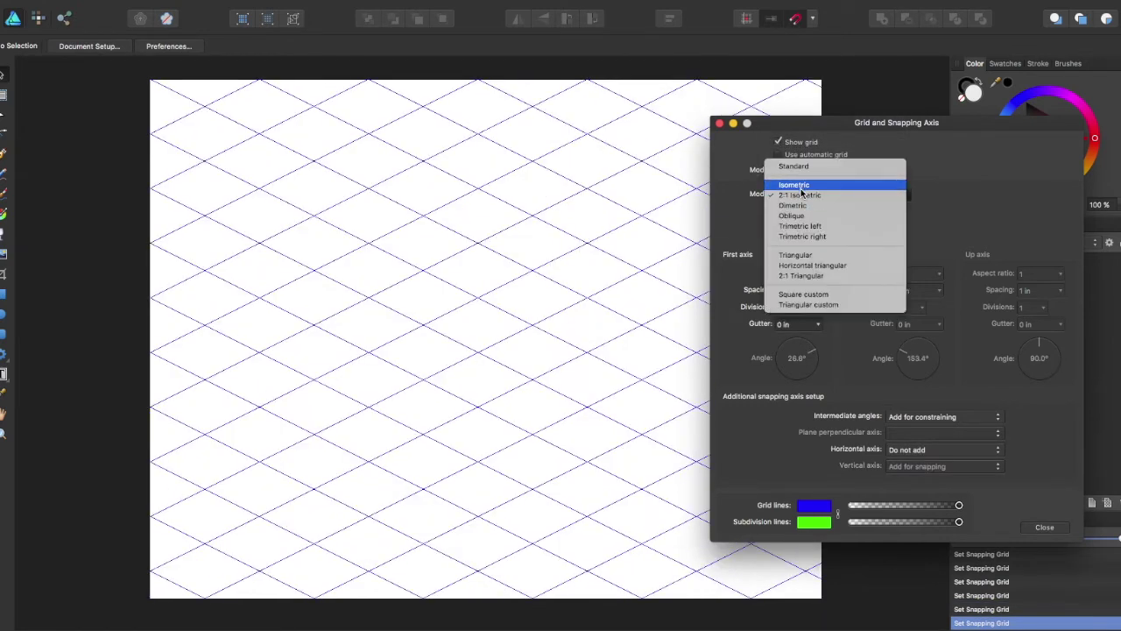
{"action": "left_click", "coordinate": [803, 191]}
- Preview the Dimetric grid, return to Standard mode, and re-enable the automatic grid
{"action": "left_click", "coordinate": [803, 194]}
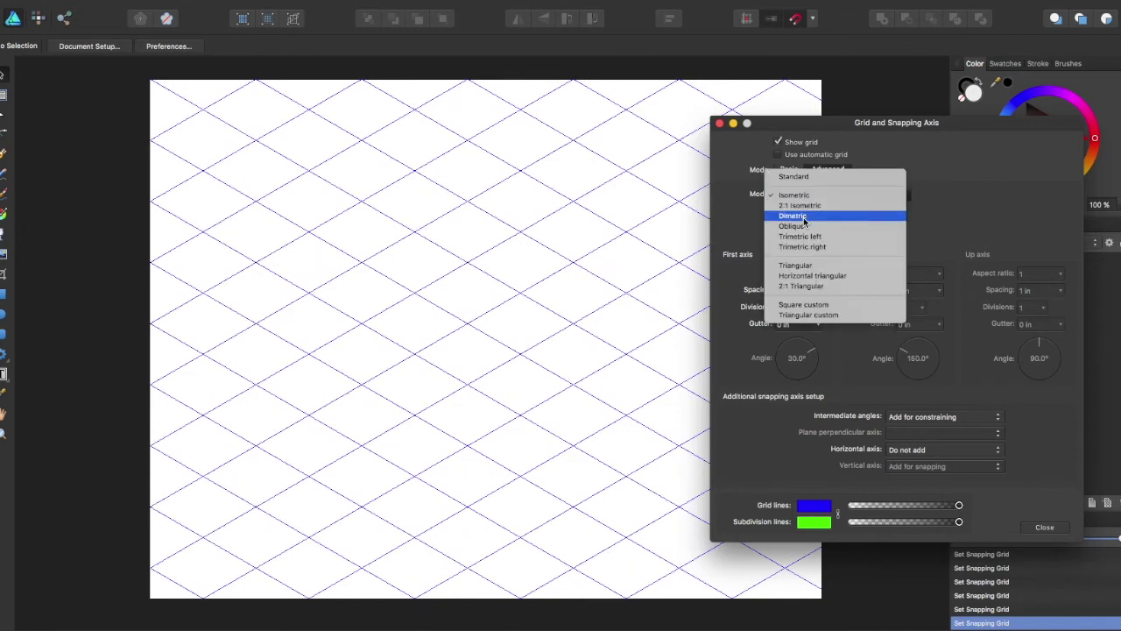
{"action": "left_click", "coordinate": [775, 216]}
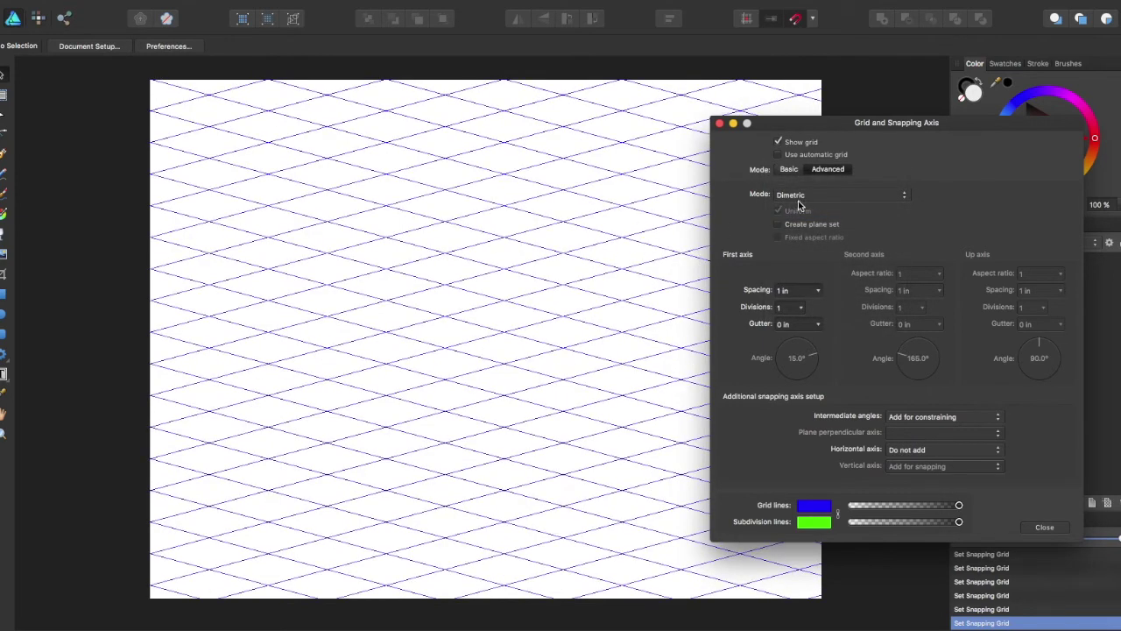
{"action": "left_click", "coordinate": [794, 202]}
{"action": "left_click", "coordinate": [797, 156]}
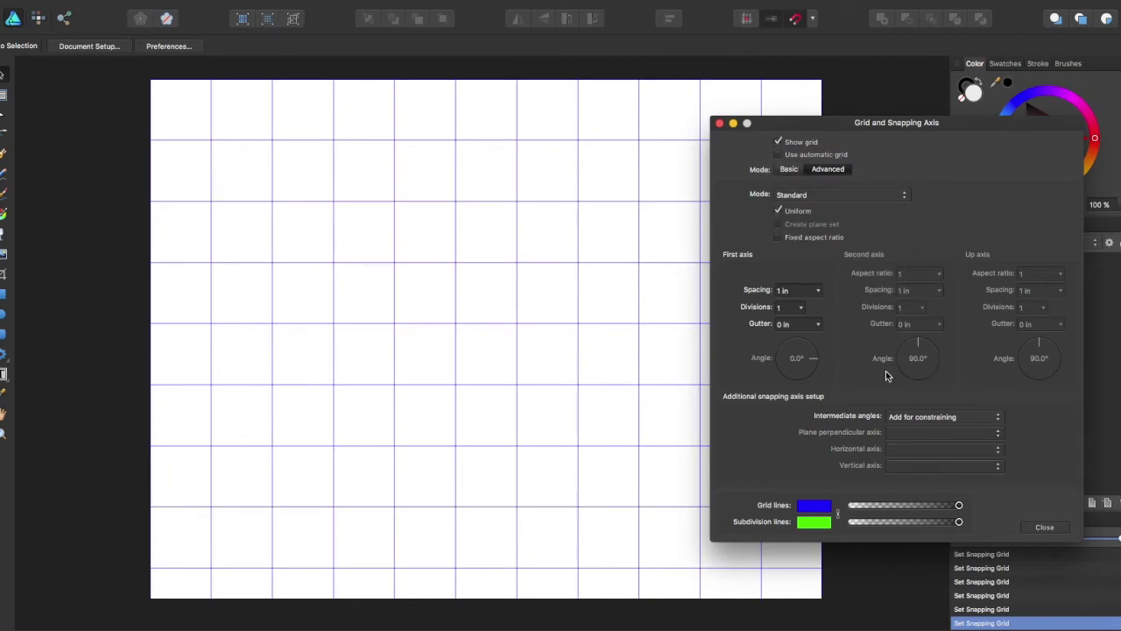
{"action": "left_click", "coordinate": [779, 155]}
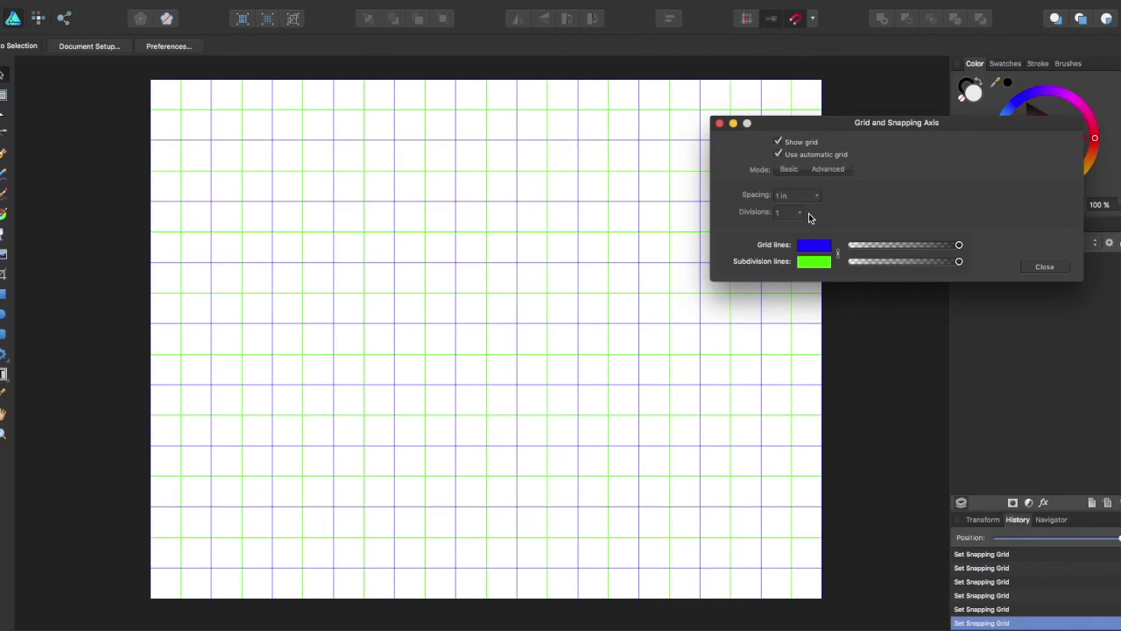
- Toggle Show grid off and on, hide it via View > Show Grid, then re-check Show grid
{"action": "left_click", "coordinate": [779, 143]}
{"action": "left_click", "coordinate": [779, 143]}
{"action": "left_click", "coordinate": [294, 0]}
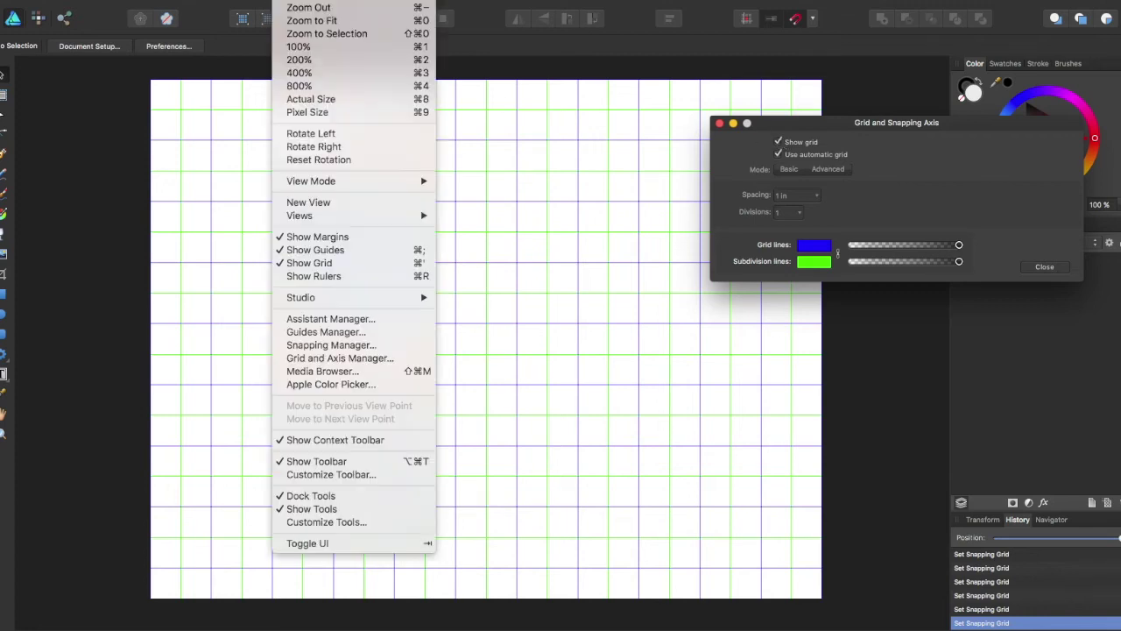
{"action": "left_click", "coordinate": [325, 265]}
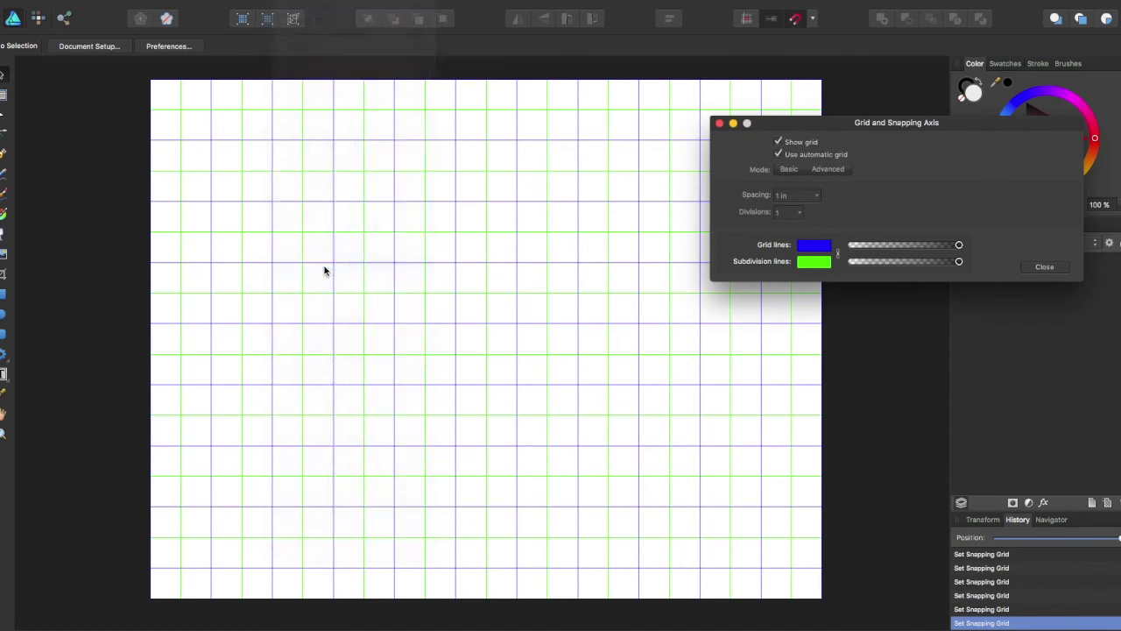
{"action": "left_click", "coordinate": [779, 147]}
- Turn off the automatic grid in the Basic settings and tighten the grid spacing
{"action": "left_click", "coordinate": [778, 154]}
{"action": "left_click", "coordinate": [789, 169]}
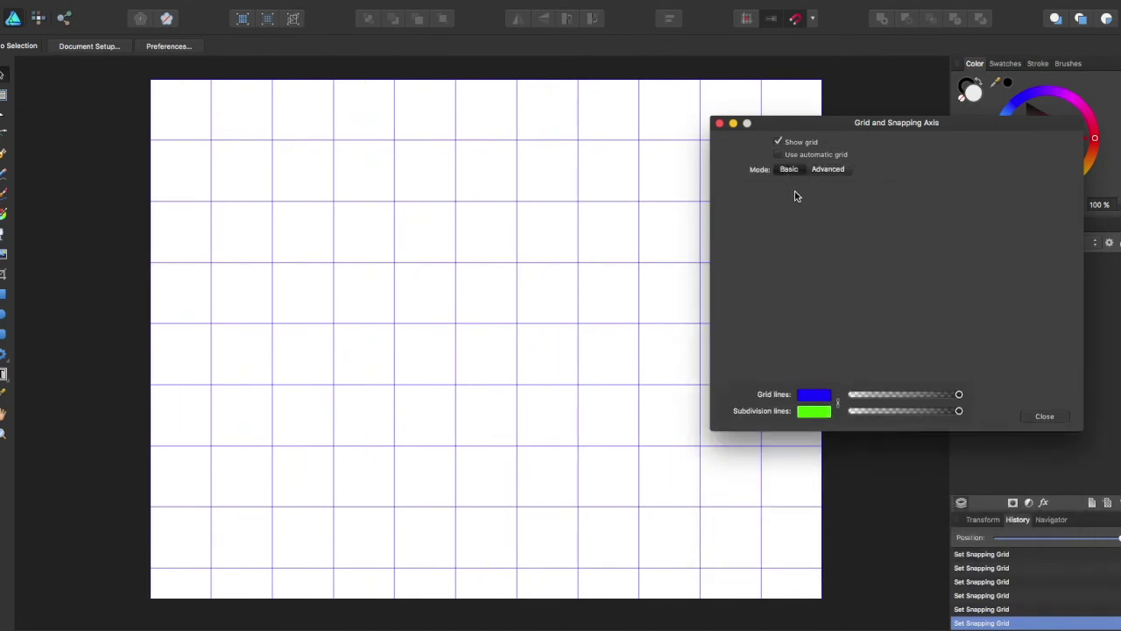
{"action": "left_click", "coordinate": [814, 196]}
{"action": "left_click_drag", "start_coordinate": [811, 216], "coordinate": [743, 219]}
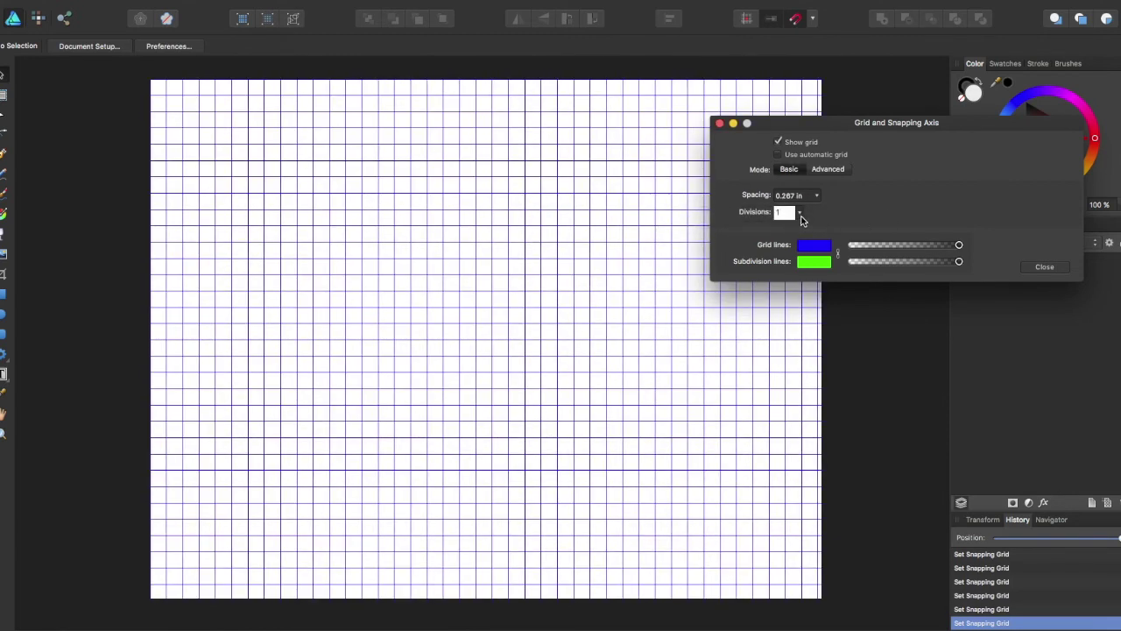
- Raise the grid divisions to 256 and set the spacing to 0.1 in
{"action": "left_click", "coordinate": [799, 214]}
{"action": "left_click_drag", "start_coordinate": [858, 239], "coordinate": [874, 236]}
{"action": "left_click", "coordinate": [801, 213]}
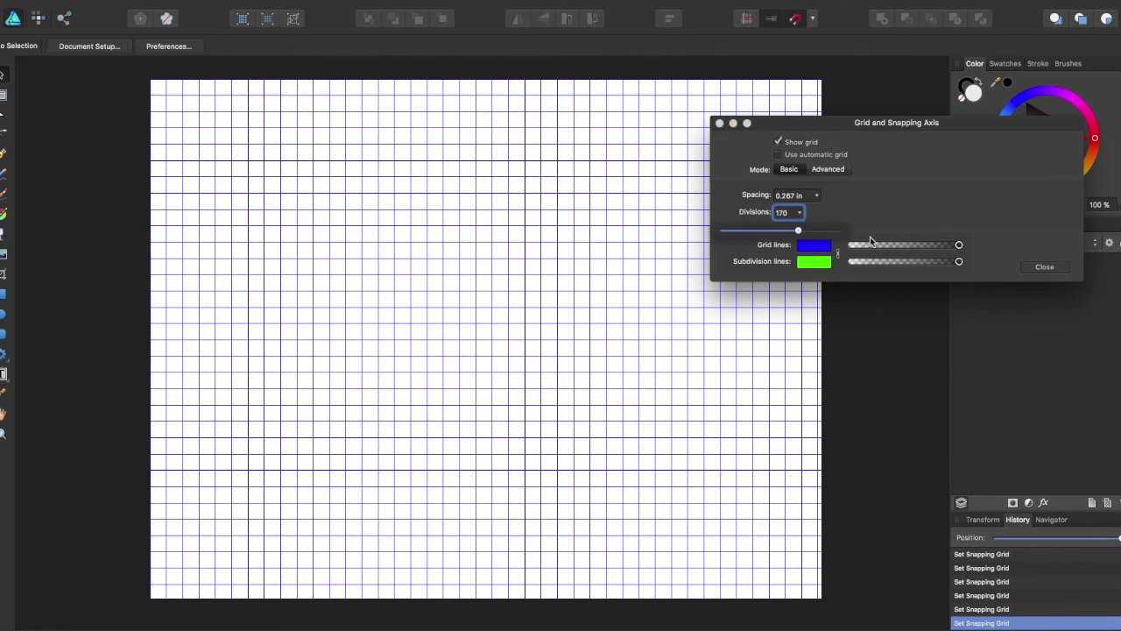
{"action": "left_click_drag", "start_coordinate": [807, 232], "coordinate": [898, 236]}
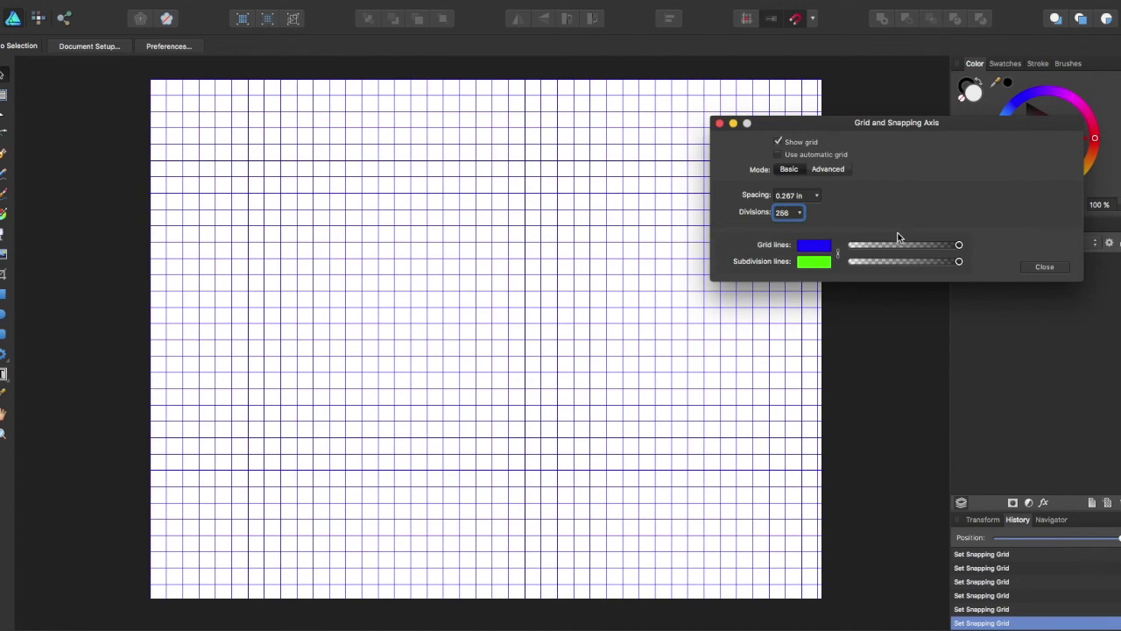
{"action": "left_click", "coordinate": [798, 212]}
{"action": "left_click_drag", "start_coordinate": [799, 212], "coordinate": [928, 221]}
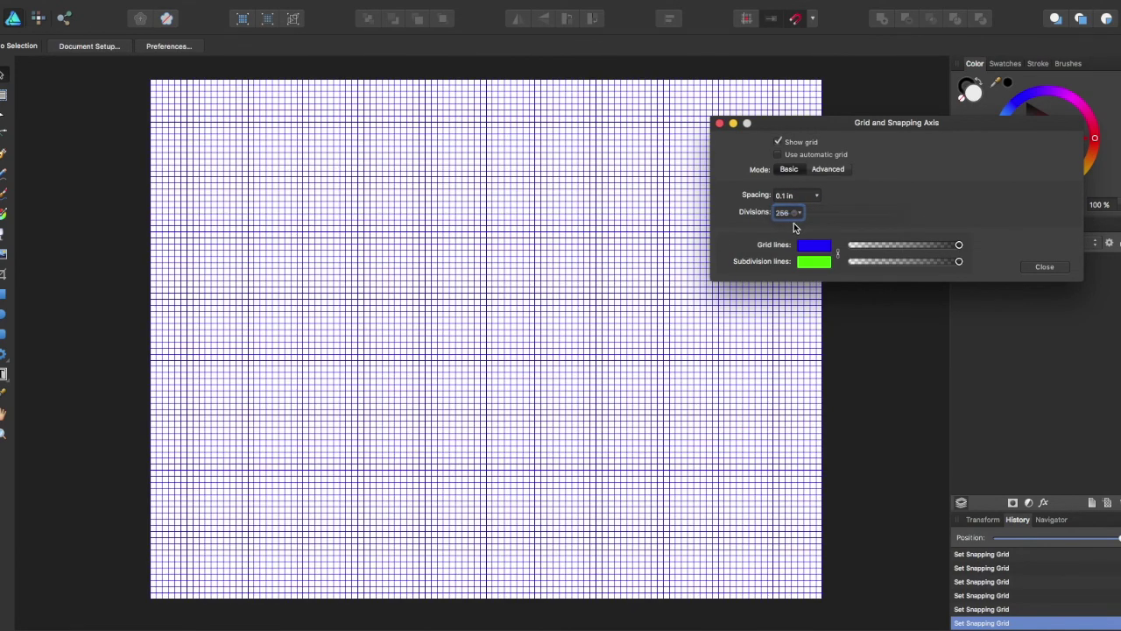